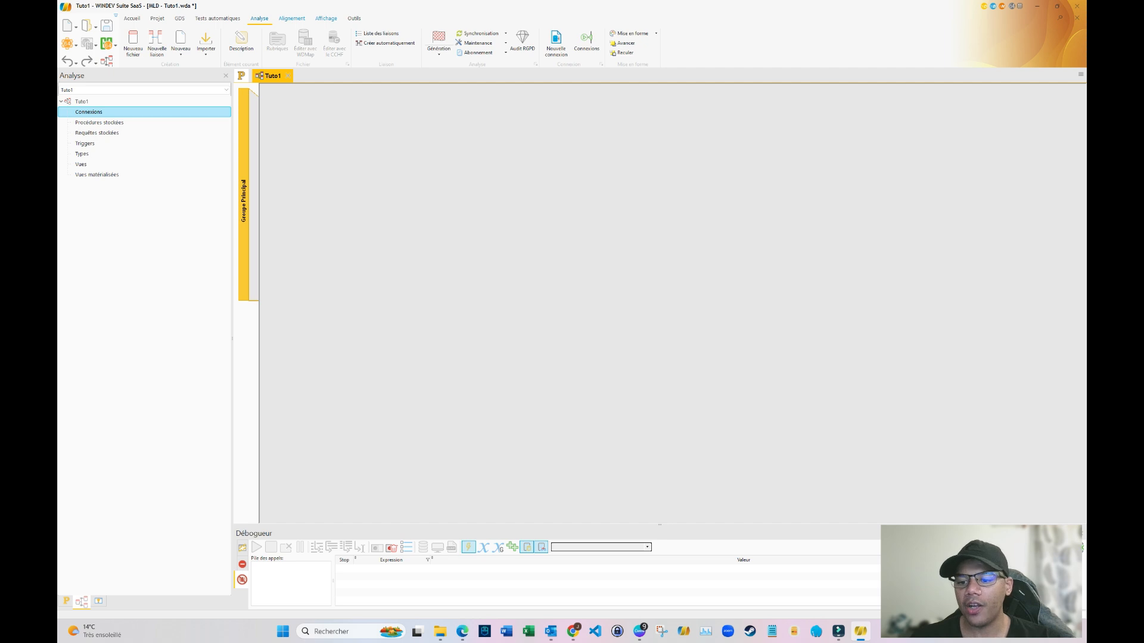
Step: Start a new data file from the predefined BonLivraison description and display its fields
{"action": "right_click", "coordinate": [580, 364]}
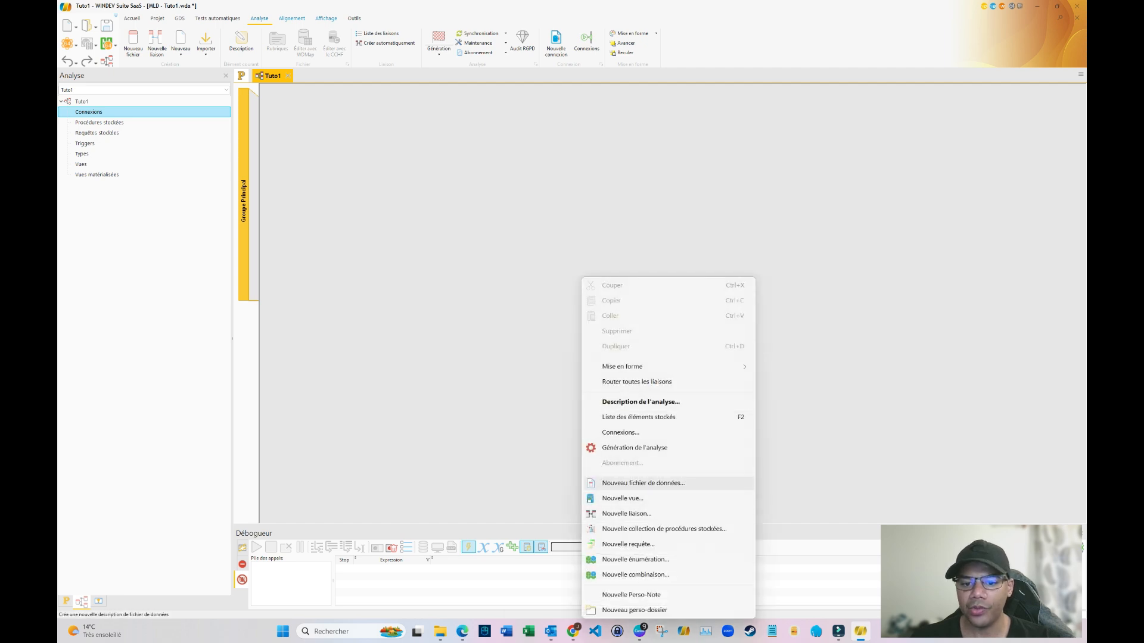
{"action": "left_click", "coordinate": [642, 483]}
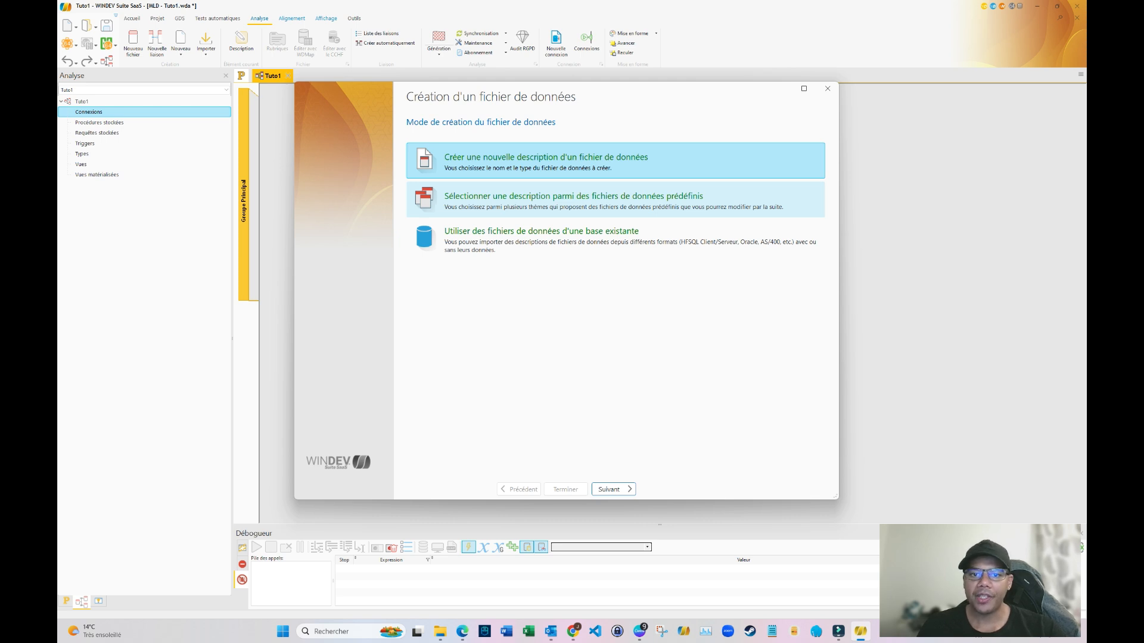
{"action": "left_click", "coordinate": [616, 199]}
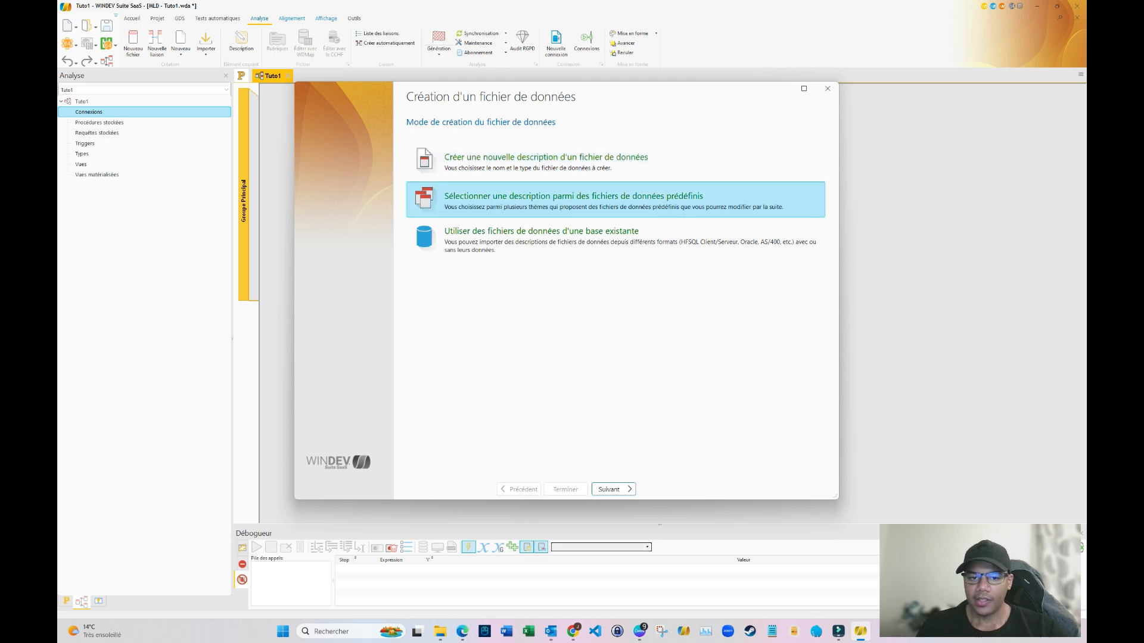
{"action": "key", "text": "Return"}
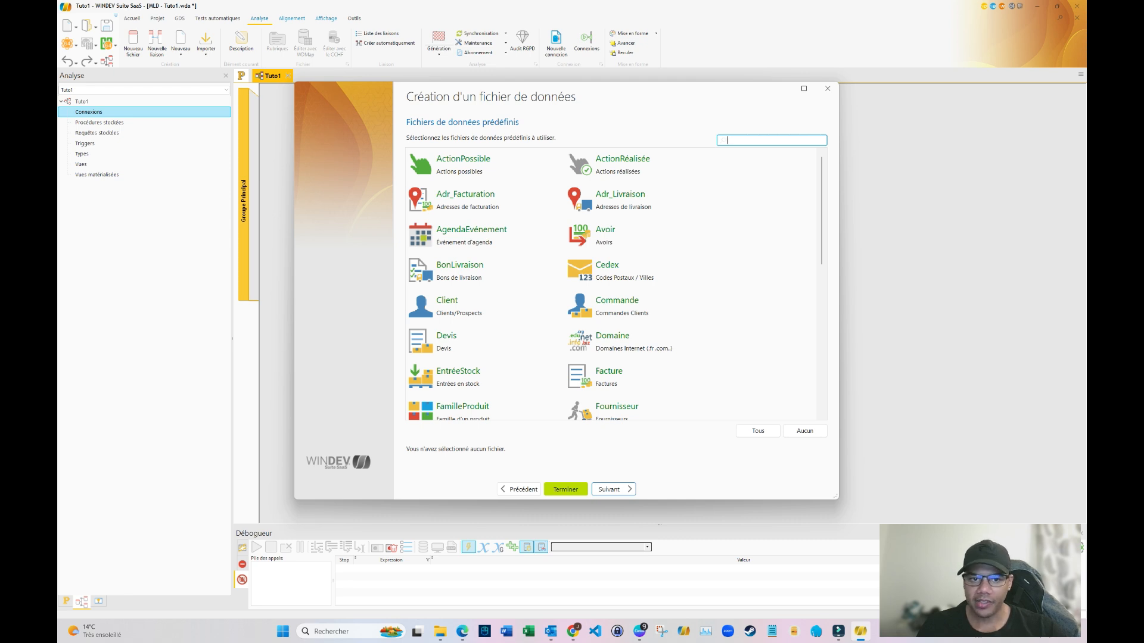
{"action": "left_click", "coordinate": [485, 272]}
{"action": "key", "text": "Return"}
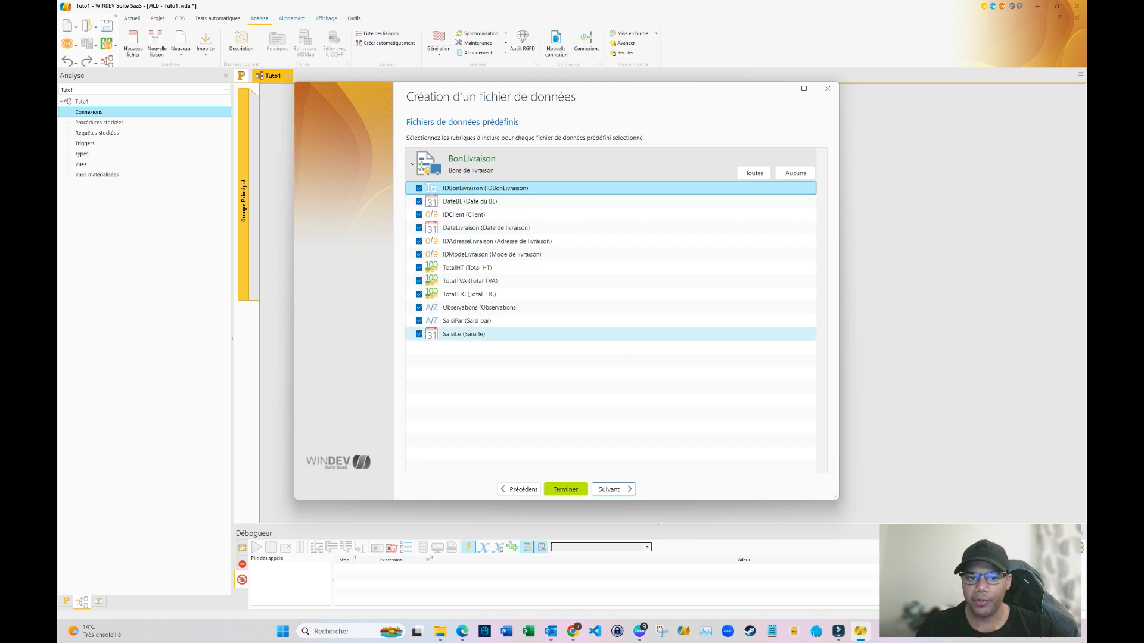
Step: Try excluding the SaisiLe and SaisiPar fields from BonLivraison, re-include them and return to the creation mode choice
{"action": "left_click", "coordinate": [419, 334]}
{"action": "left_click", "coordinate": [418, 321]}
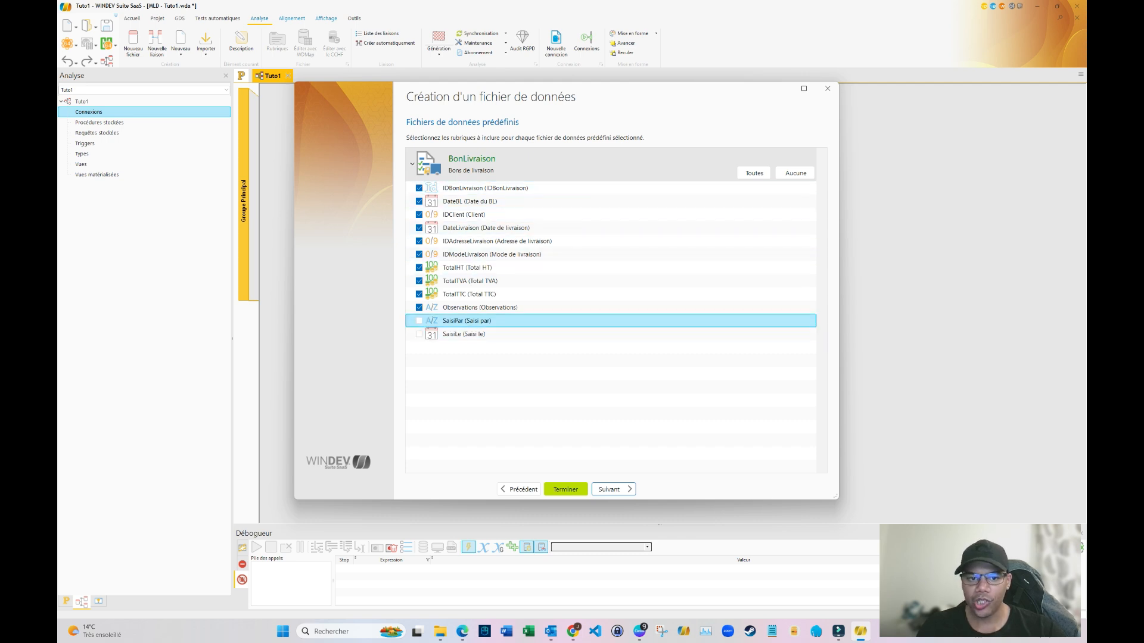
{"action": "left_click", "coordinate": [419, 334]}
{"action": "left_click", "coordinate": [419, 320]}
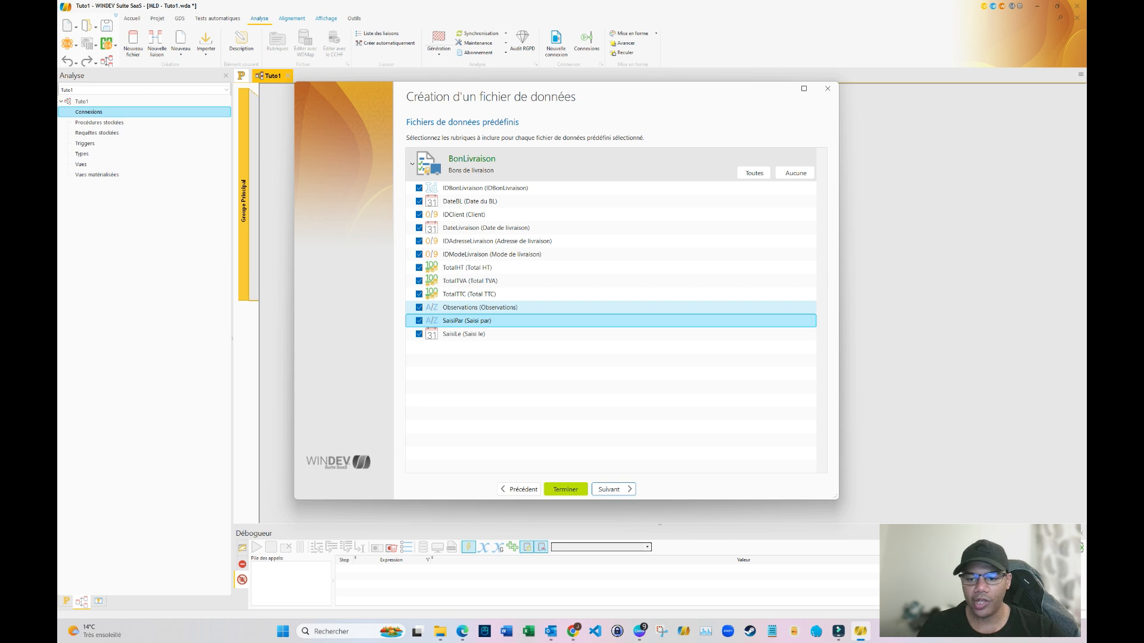
{"action": "left_click", "coordinate": [518, 489]}
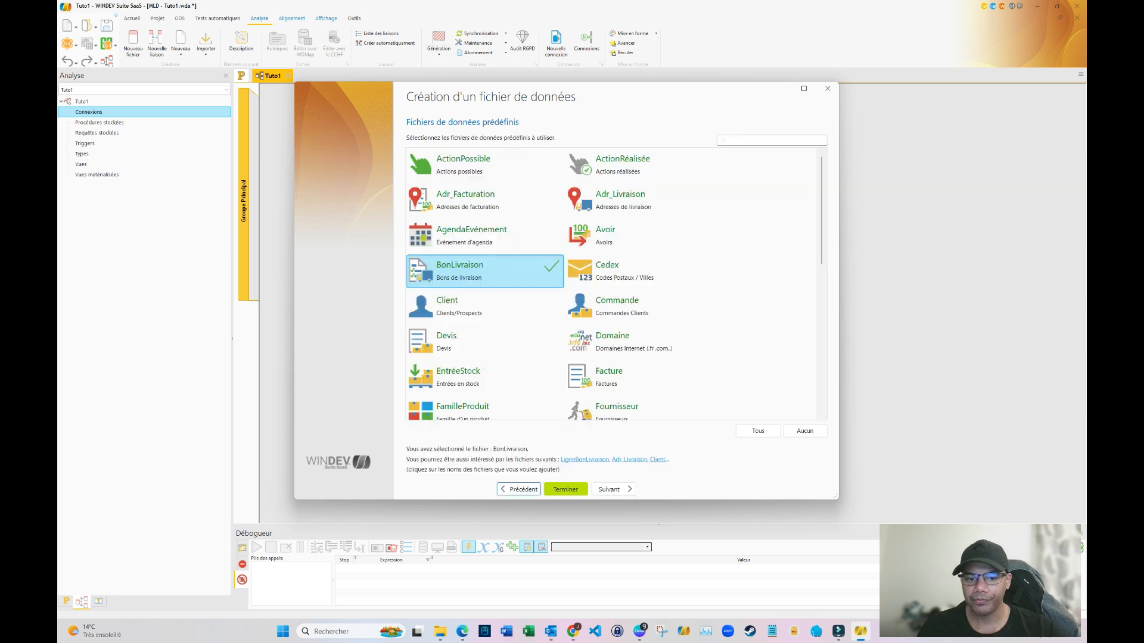
{"action": "left_click", "coordinate": [519, 490]}
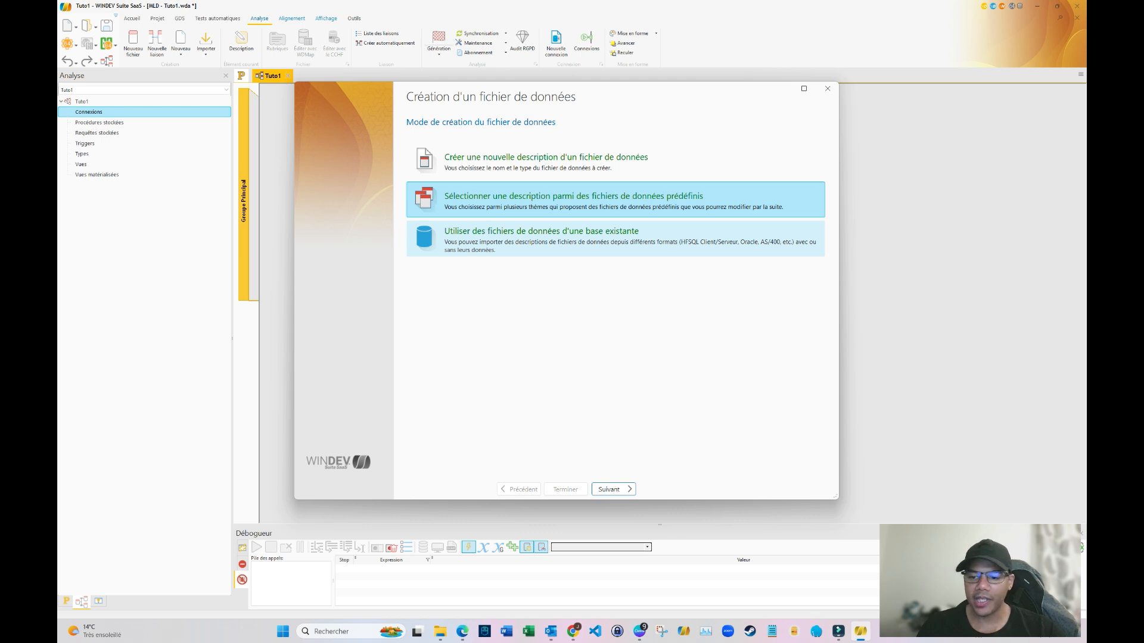
Step: Try importing data files from an existing MySQL database up to the connection settings, and cancel the import
{"action": "left_click", "coordinate": [614, 239]}
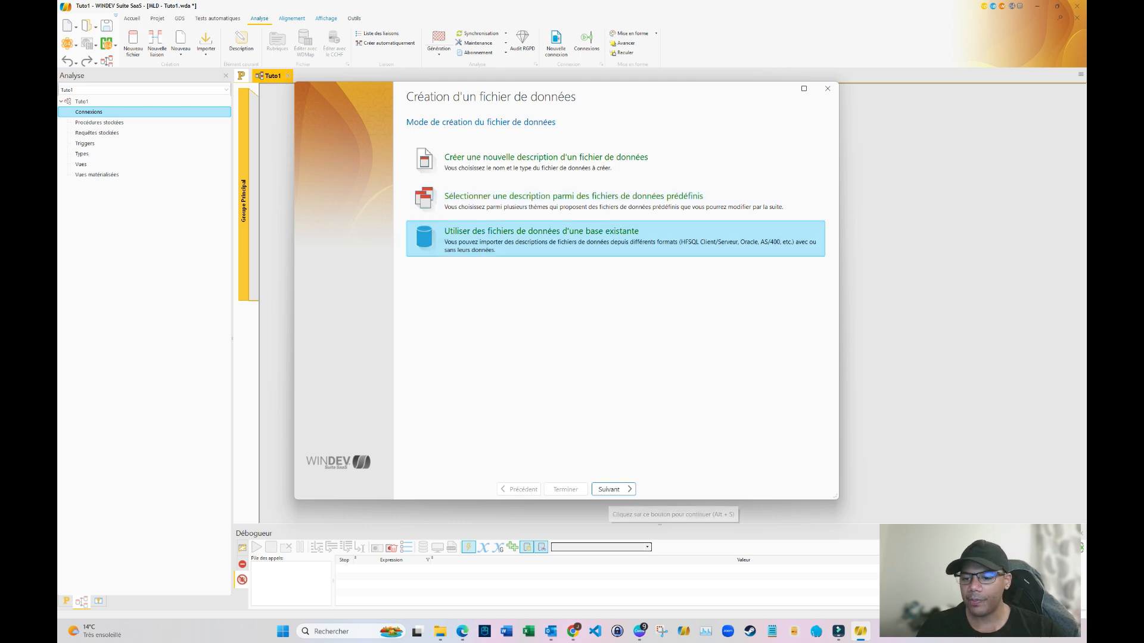
{"action": "left_click", "coordinate": [610, 489]}
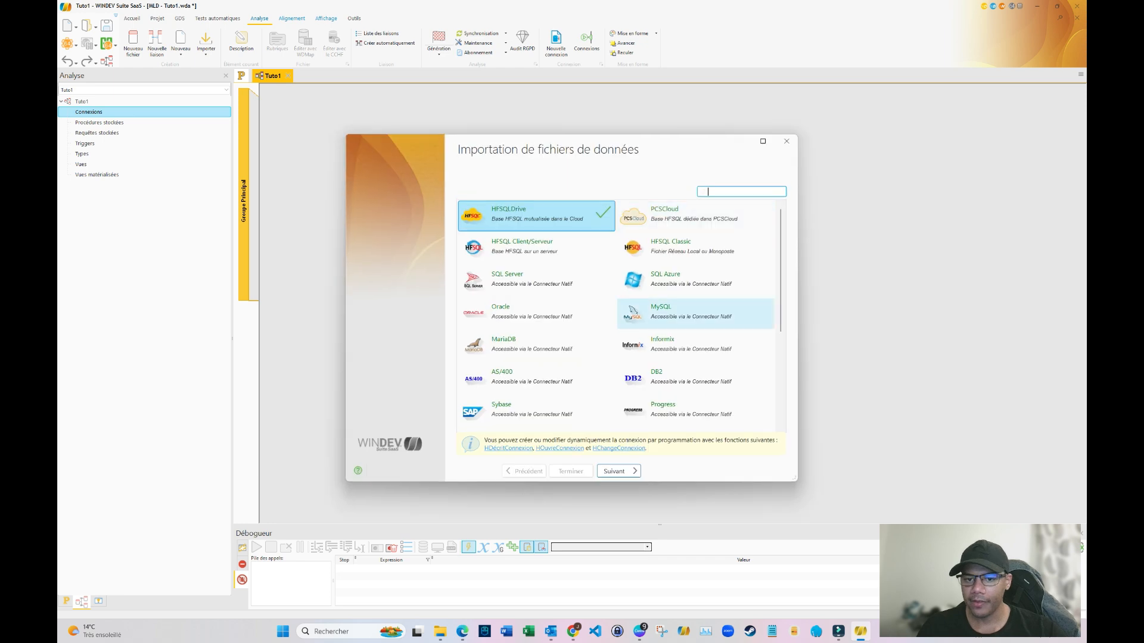
{"action": "left_click", "coordinate": [634, 310]}
{"action": "left_click", "coordinate": [617, 471]}
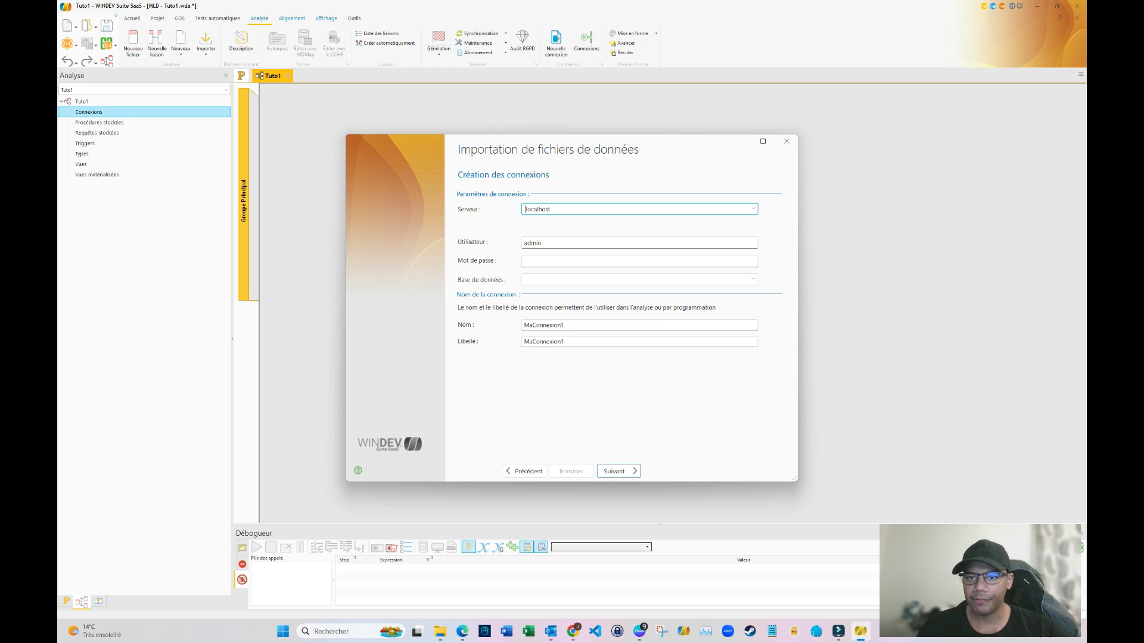
{"action": "left_click", "coordinate": [787, 141]}
Step: Start a new data file description in the analysis and name it clients
{"action": "right_click", "coordinate": [495, 360]}
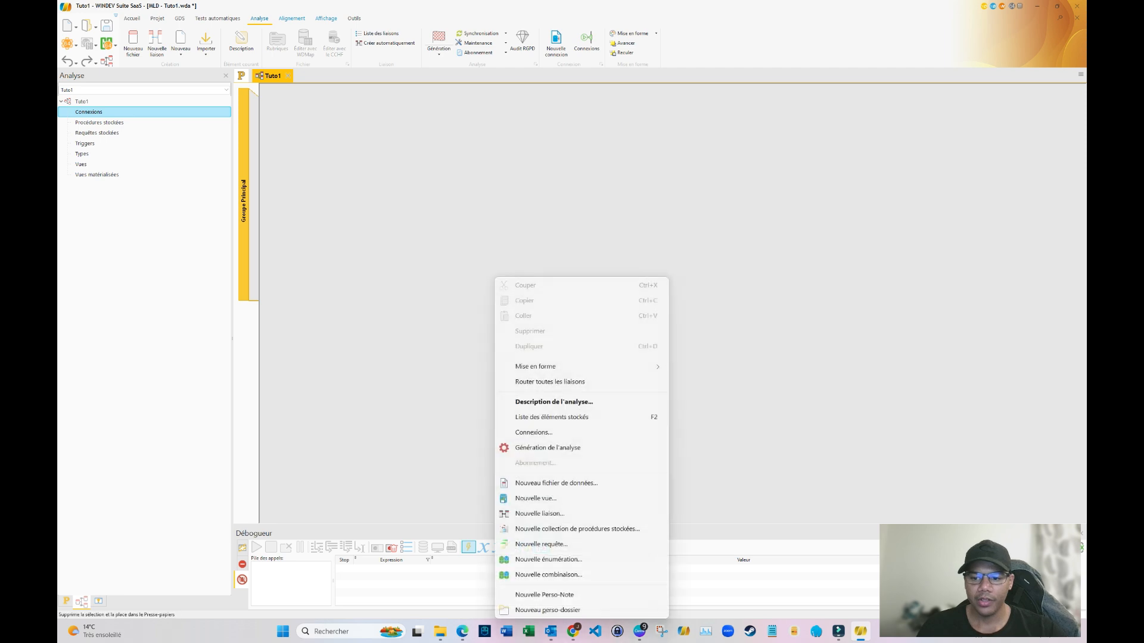
{"action": "left_click", "coordinate": [556, 483]}
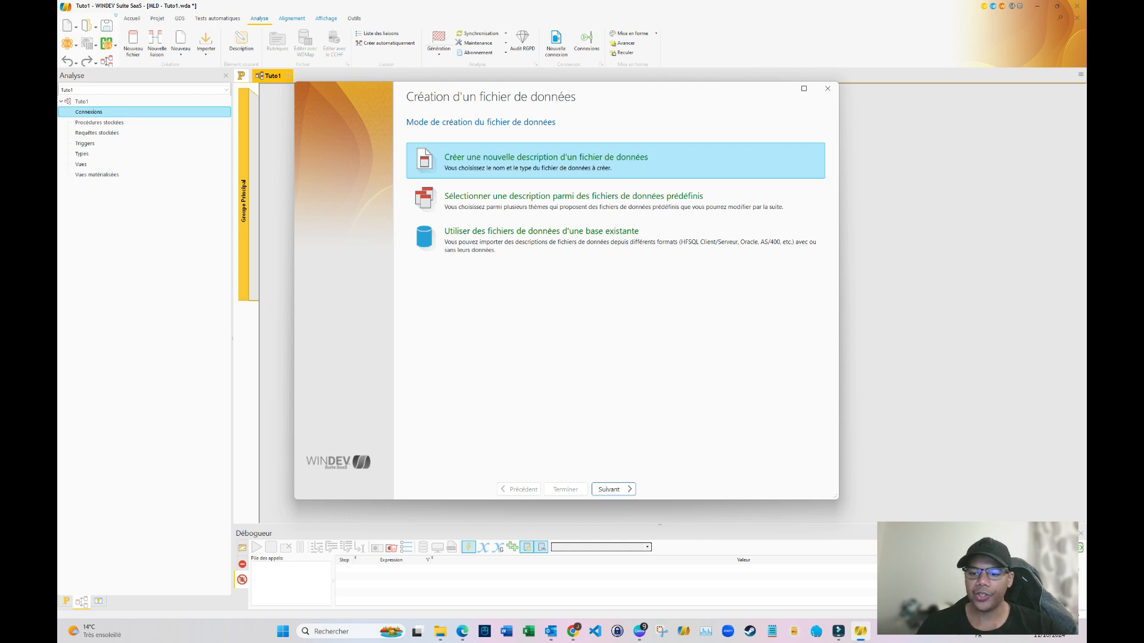
{"action": "left_click", "coordinate": [610, 491]}
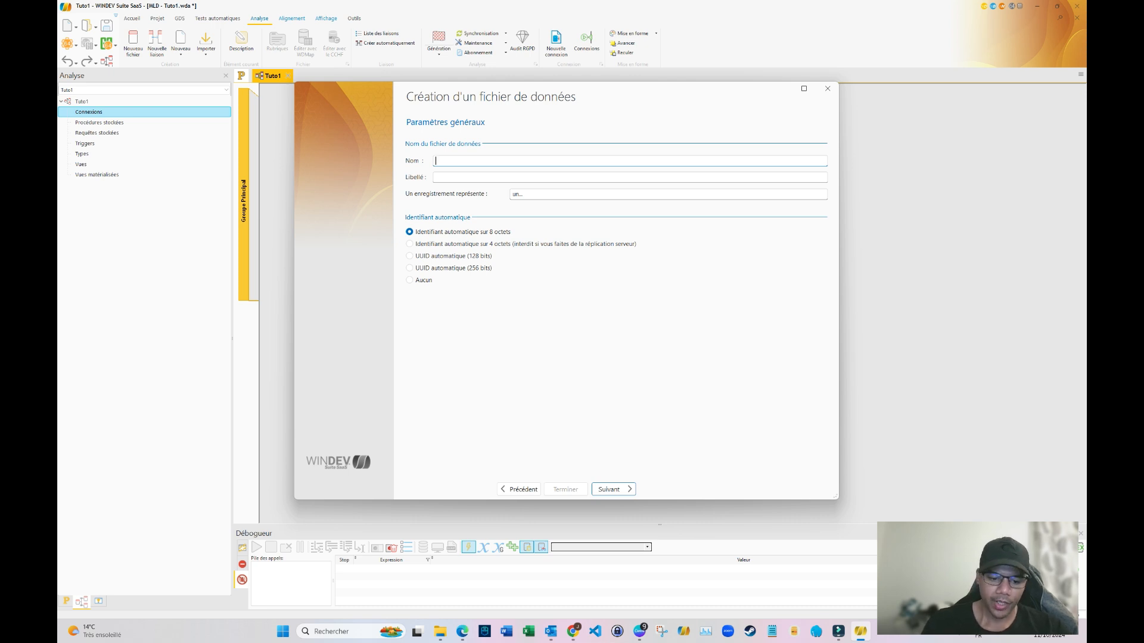
{"action": "type", "text": "clients"}
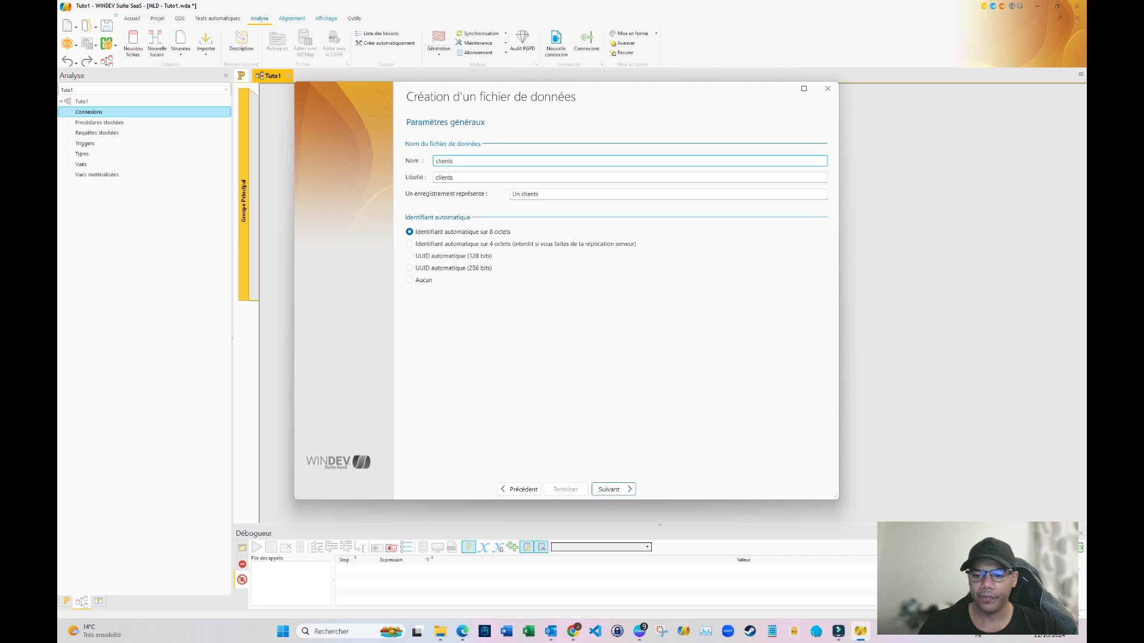
Step: Create clients as a new HFSQL Classic data file, replacing the old deleted description instead of restoring it
{"action": "left_click", "coordinate": [613, 489]}
{"action": "left_click", "coordinate": [516, 327]}
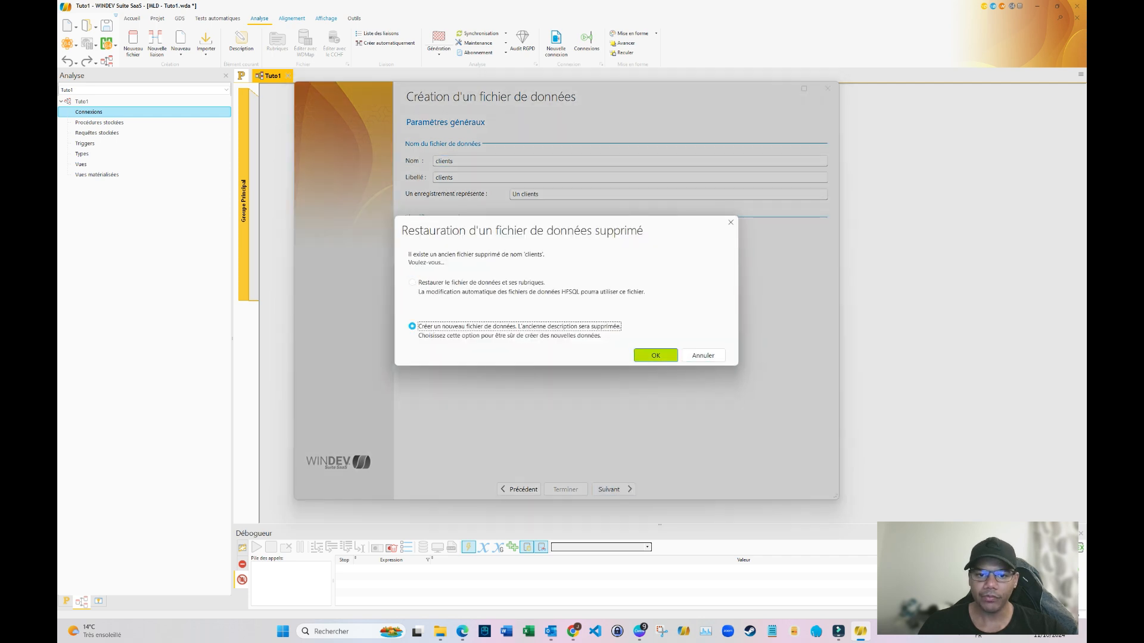
{"action": "key", "text": "Return"}
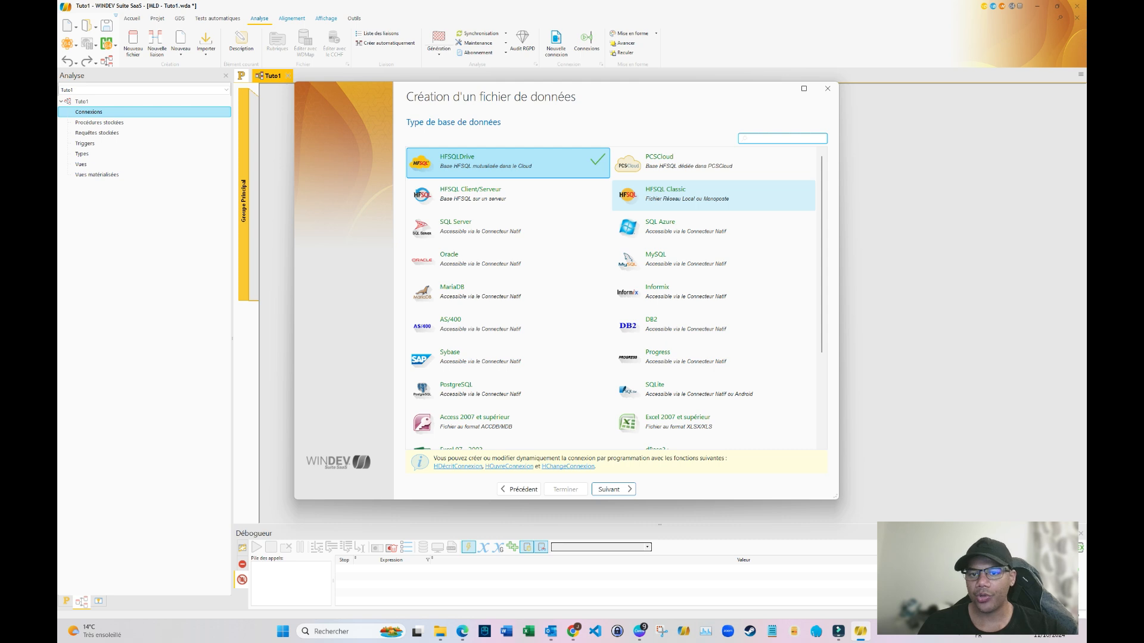
{"action": "left_click", "coordinate": [713, 195]}
{"action": "left_click", "coordinate": [614, 490]}
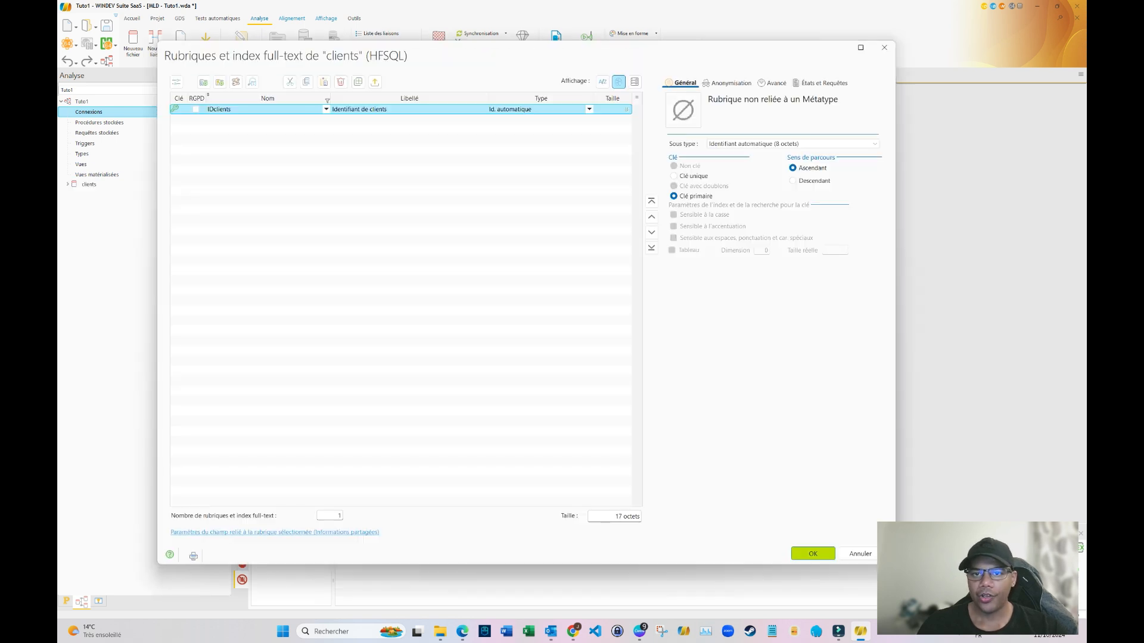
Step: Add a field named Nom_prenom_client below IDclients and set its caption to Client
{"action": "left_click_drag", "start_coordinate": [702, 54], "coordinate": [747, 50]}
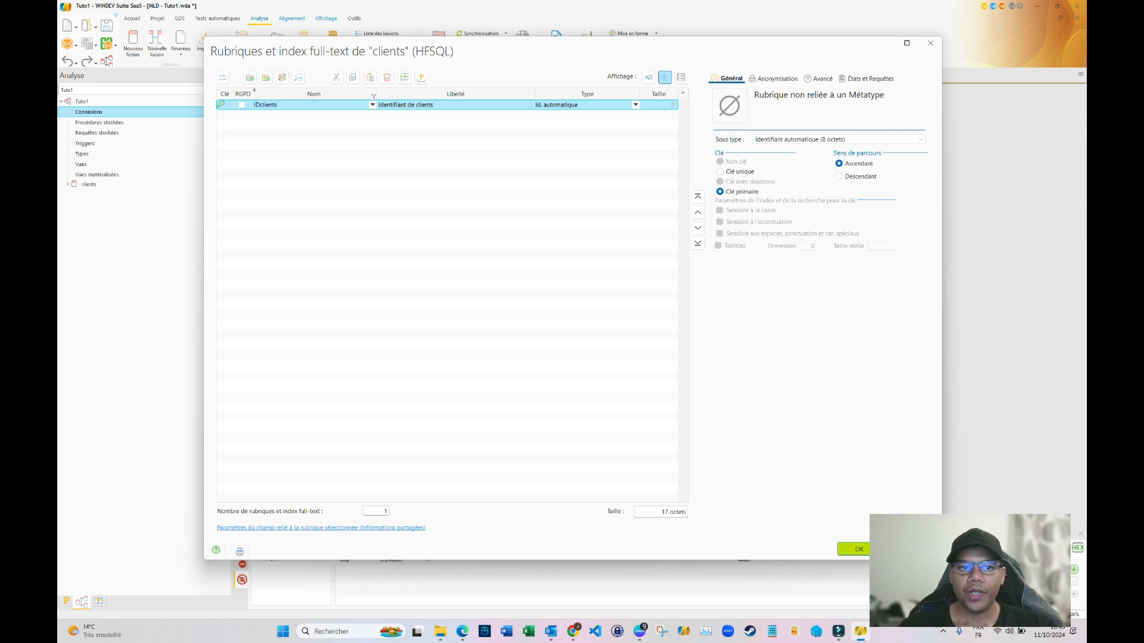
{"action": "double_click", "coordinate": [297, 115]}
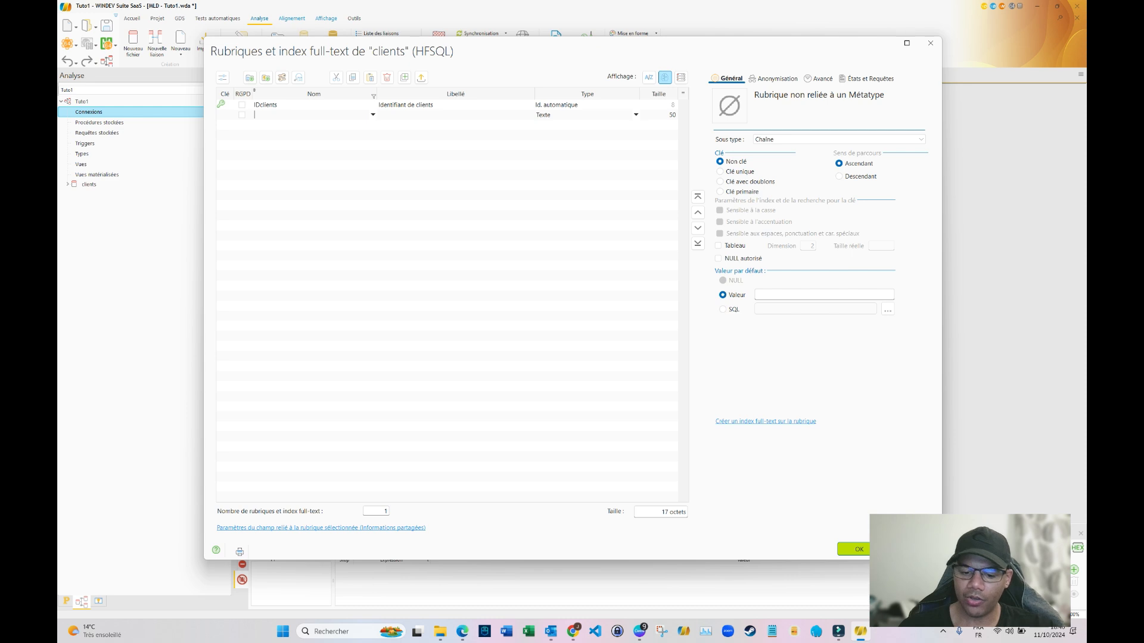
{"action": "type", "text": "Nom_prenom"}
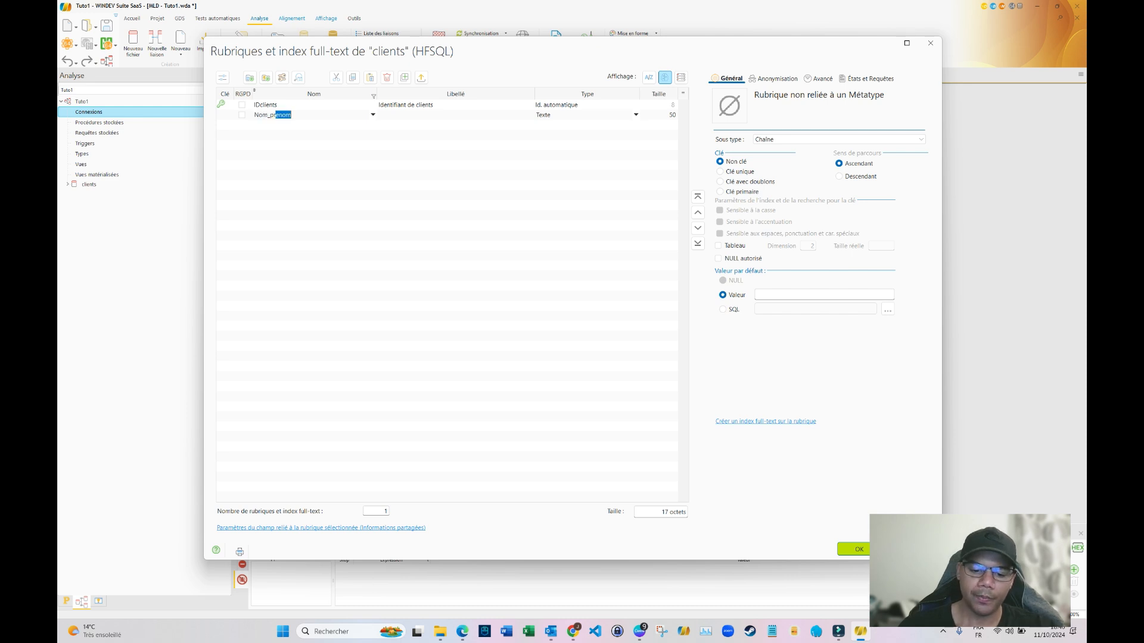
{"action": "type", "text": "_client"}
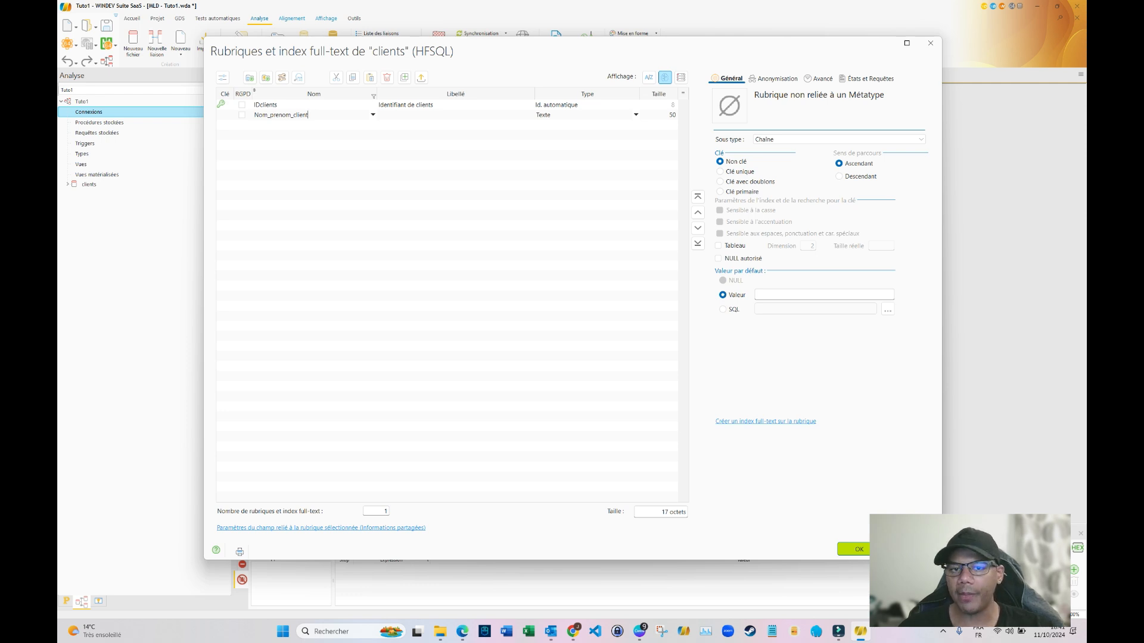
{"action": "key", "text": "Tab"}
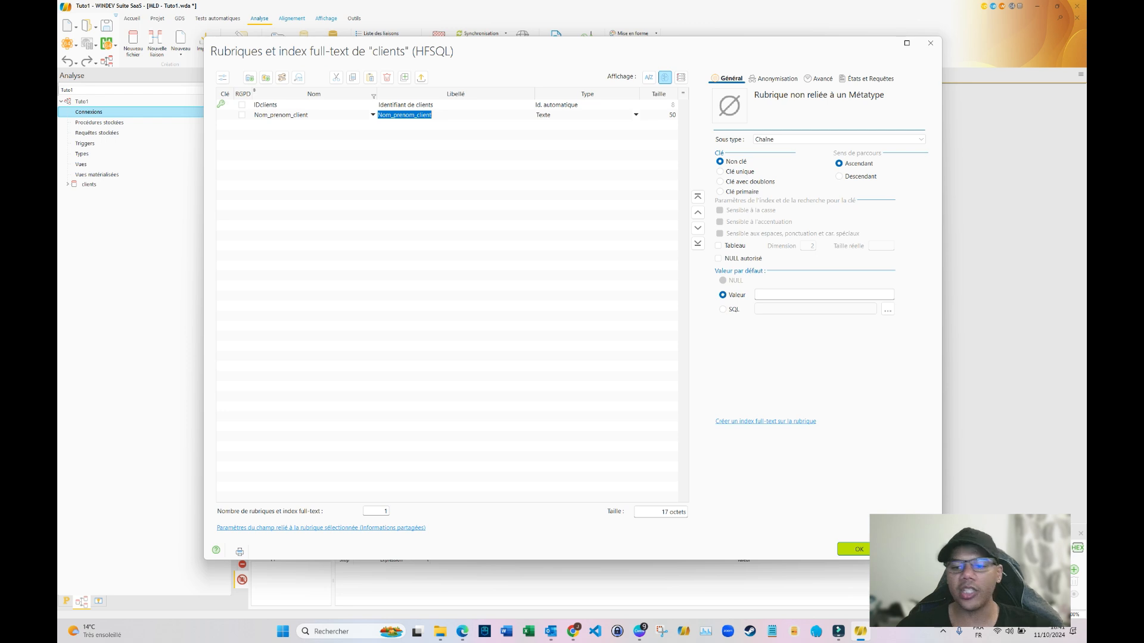
{"action": "key", "text": "Right"}
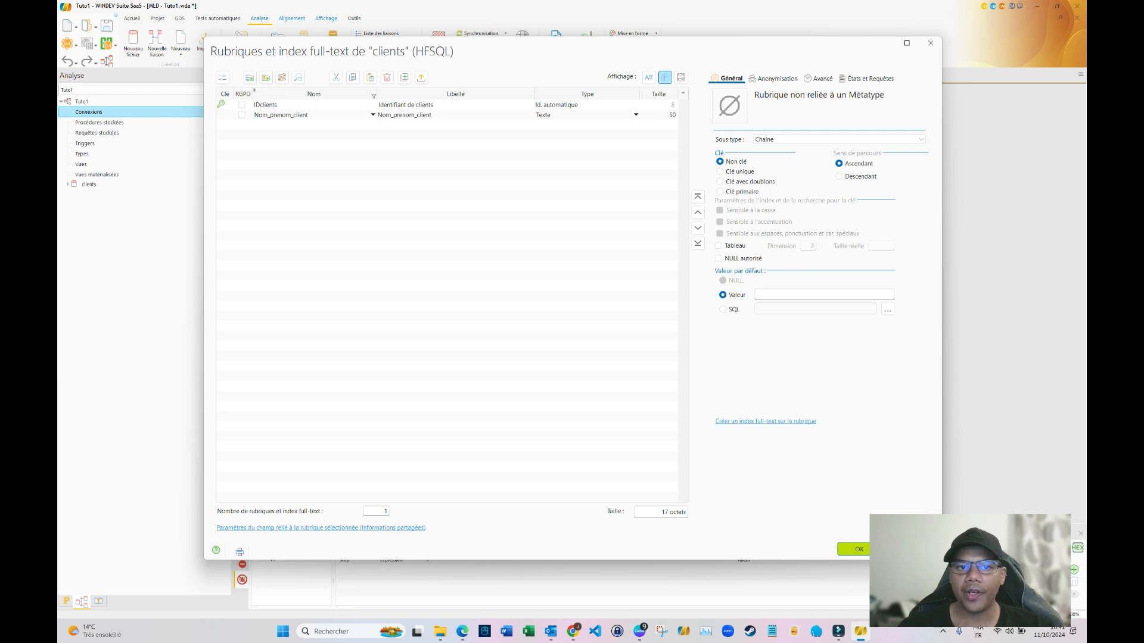
{"action": "key", "text": "shift+Home"}
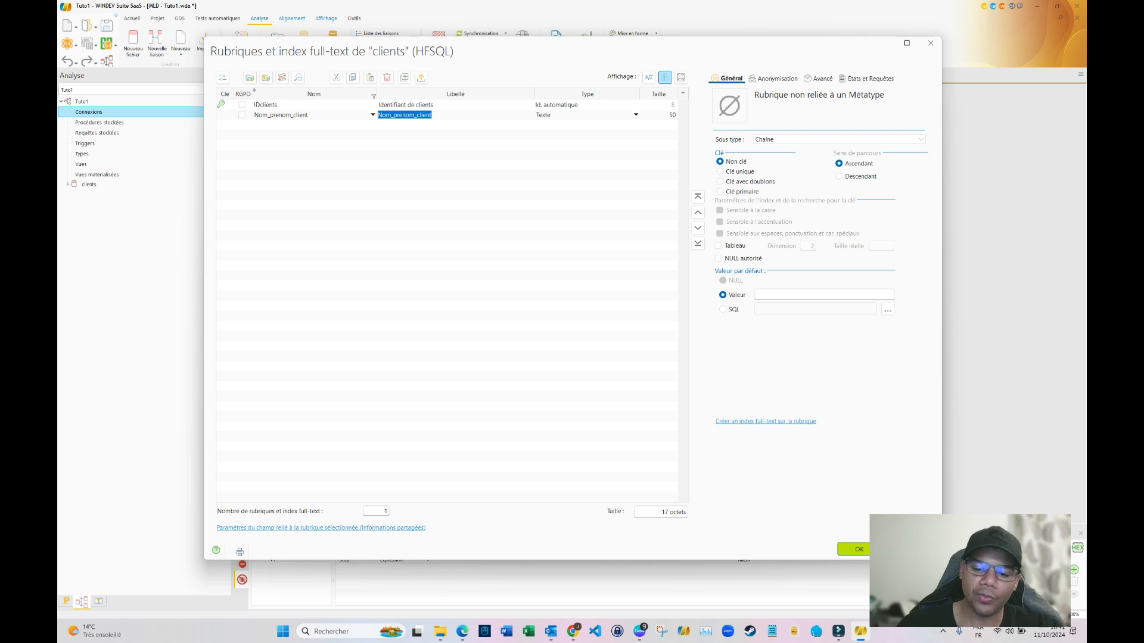
{"action": "type", "text": "Client"}
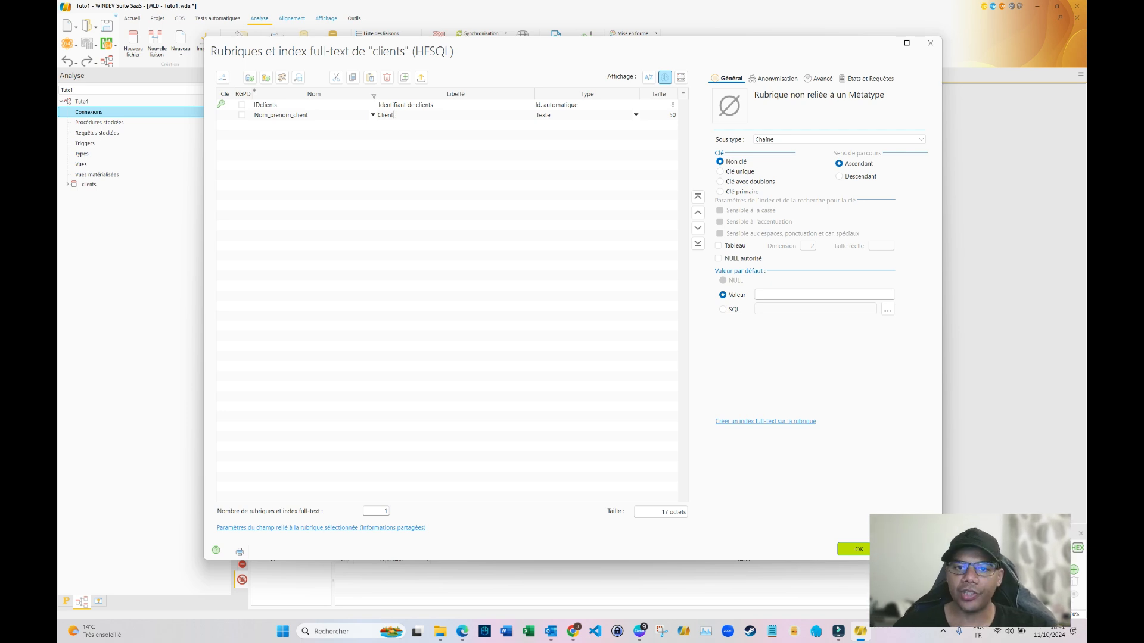
Step: Keep the Nom_prenom_client field as Texte and set its size to 100
{"action": "left_click", "coordinate": [635, 115]}
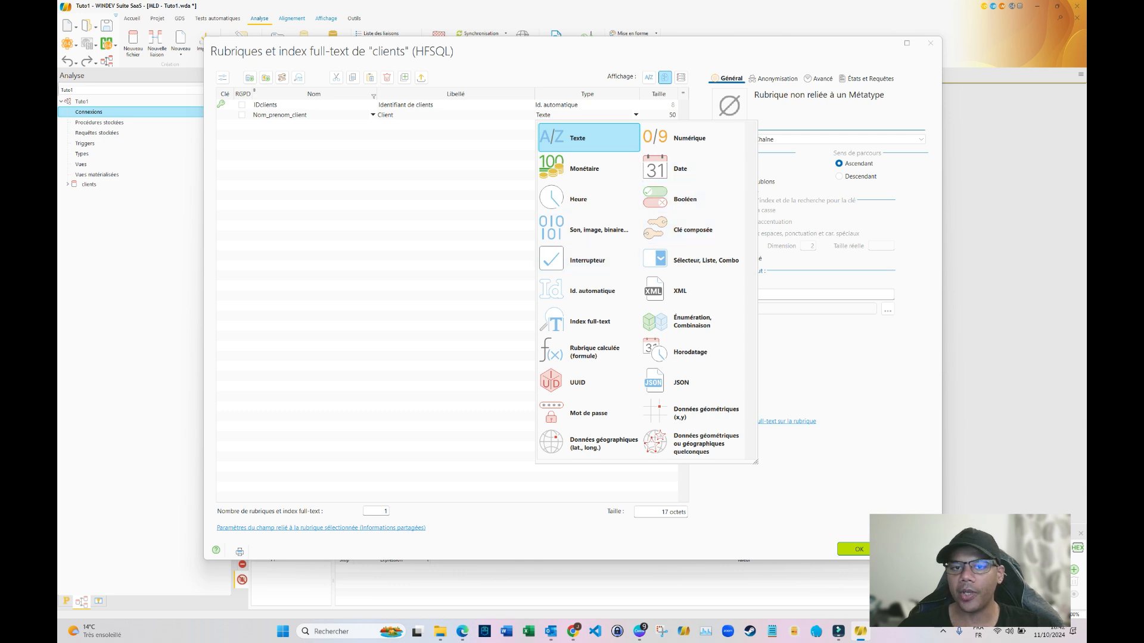
{"action": "left_click", "coordinate": [670, 115]}
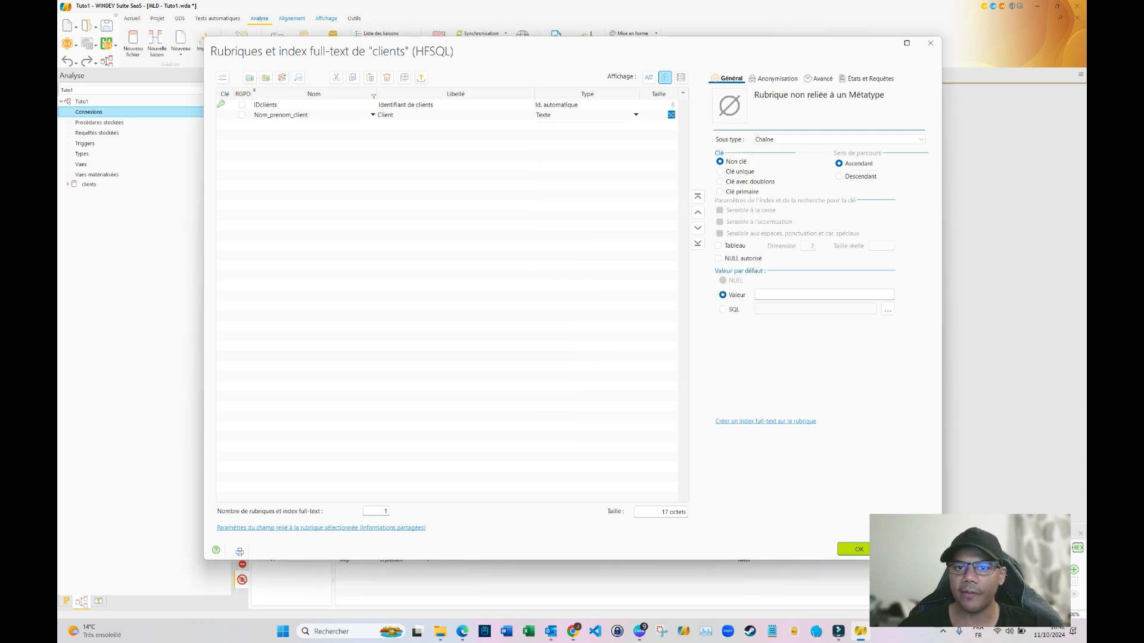
{"action": "type", "text": "100"}
{"action": "key", "text": "Return"}
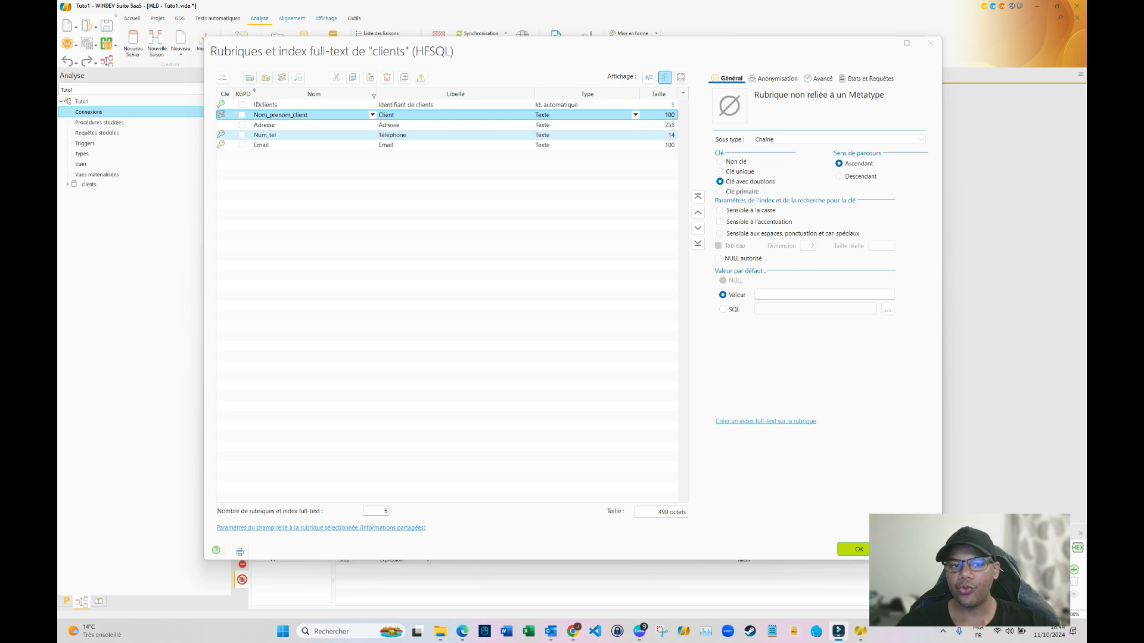
Step: Check the key settings of Num_tel and Email, validate the clients fields and place the file in the analysis diagram
{"action": "left_click", "coordinate": [417, 135]}
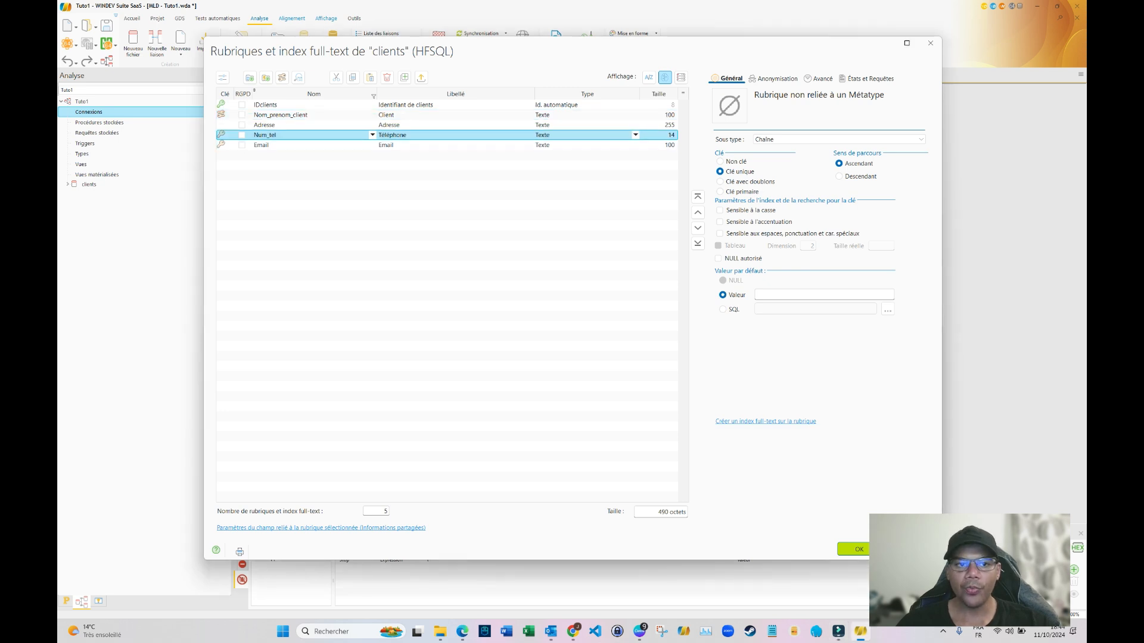
{"action": "left_click", "coordinate": [417, 145]}
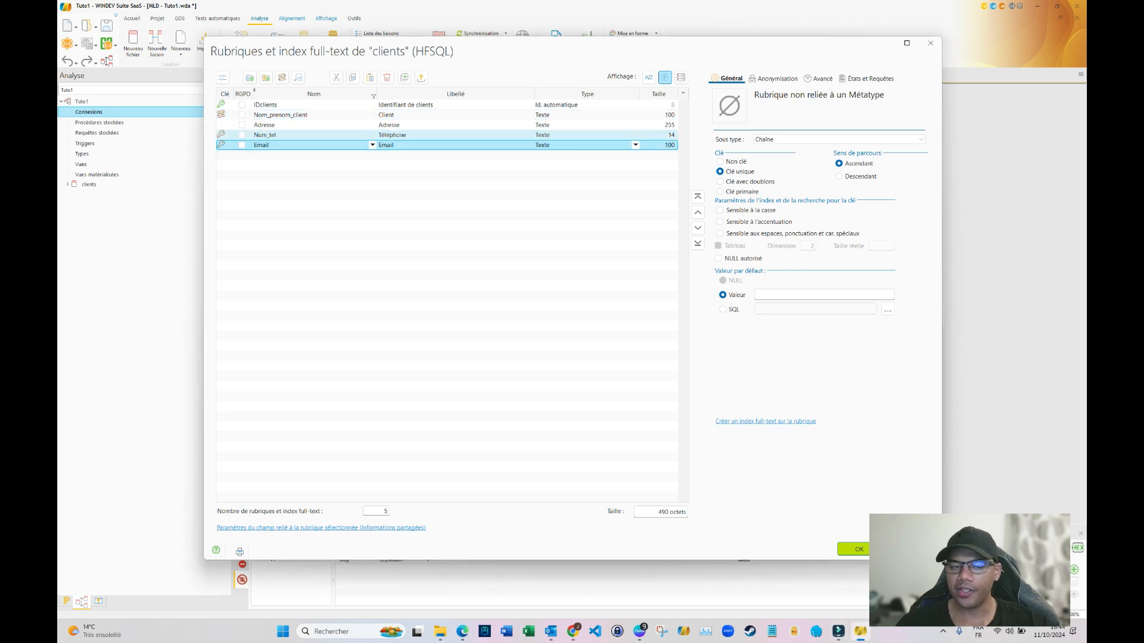
{"action": "left_click", "coordinate": [417, 135]}
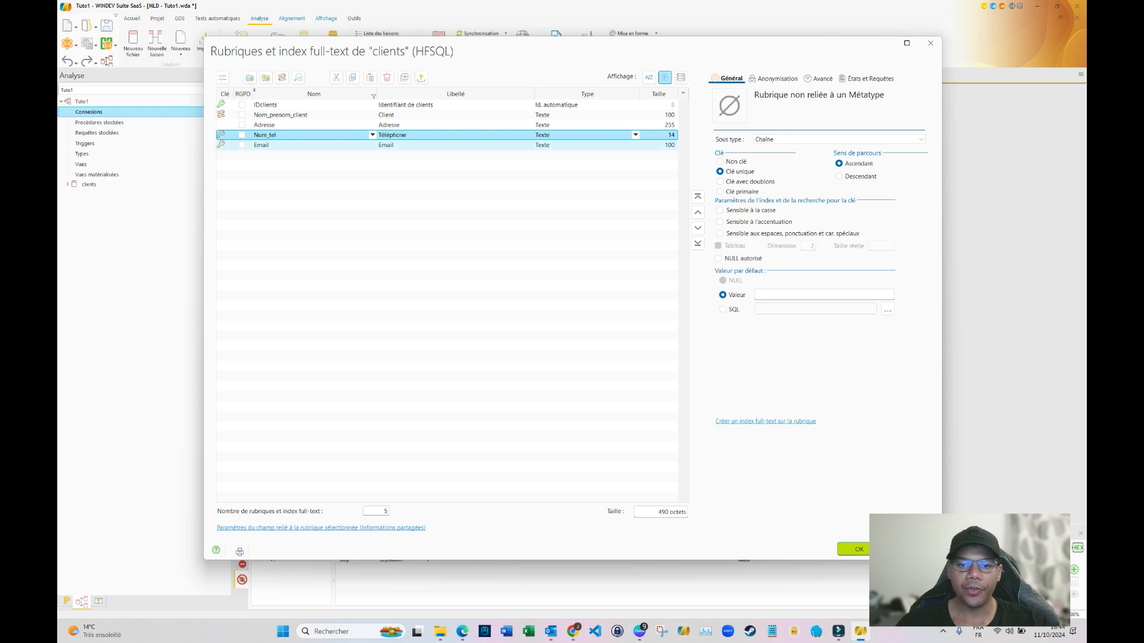
{"action": "left_click_drag", "start_coordinate": [731, 58], "coordinate": [621, 56]}
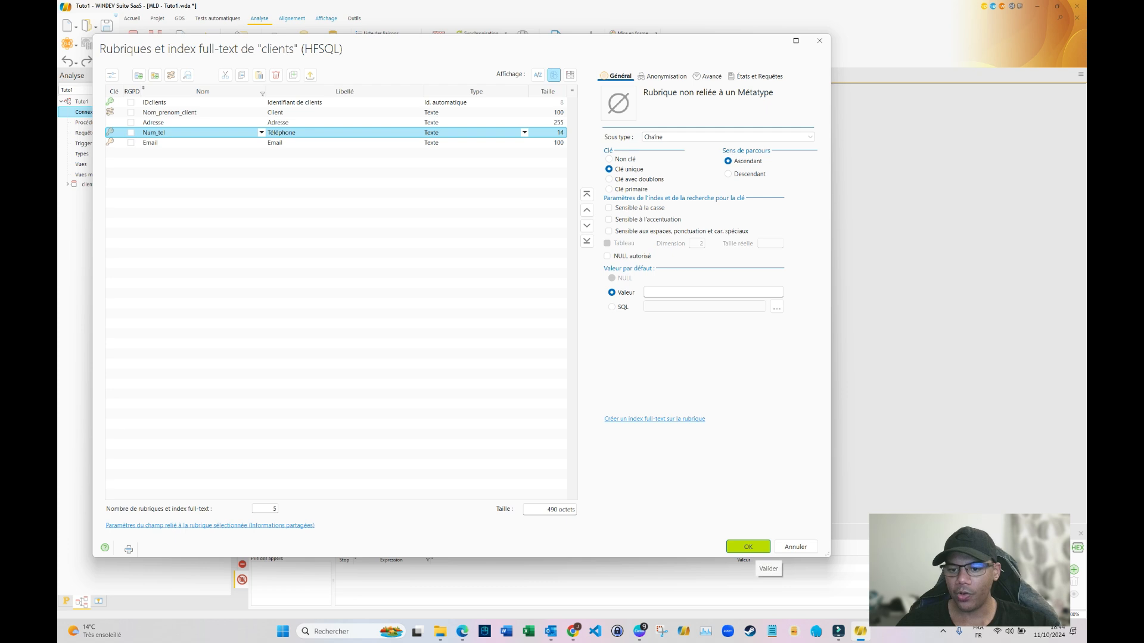
{"action": "left_click", "coordinate": [755, 547]}
{"action": "left_click_drag", "start_coordinate": [682, 303], "coordinate": [527, 266]}
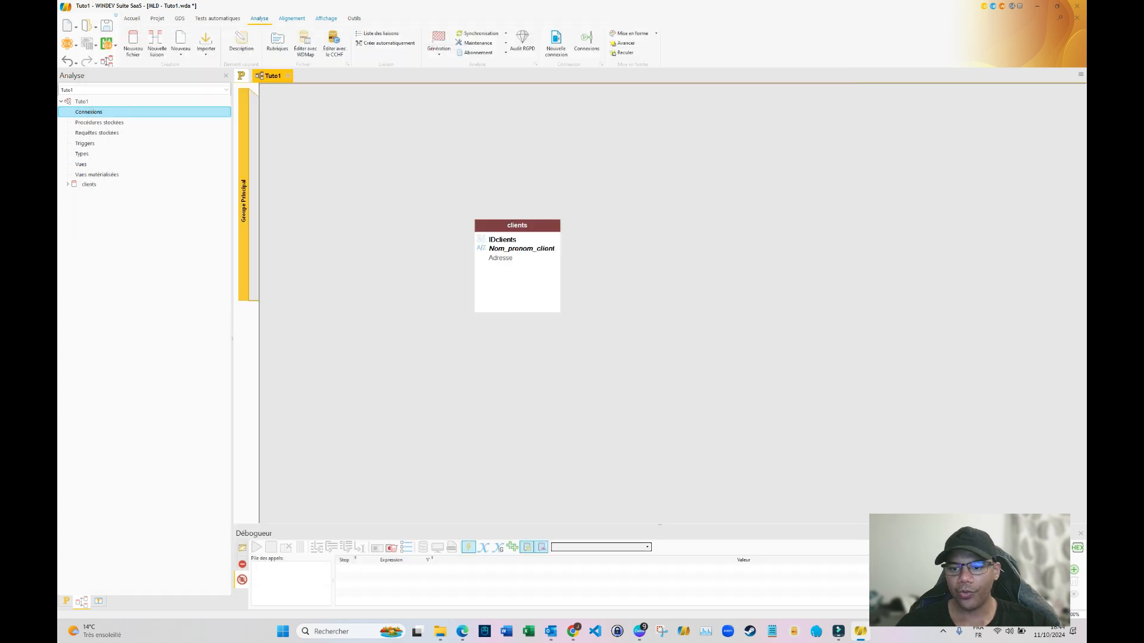